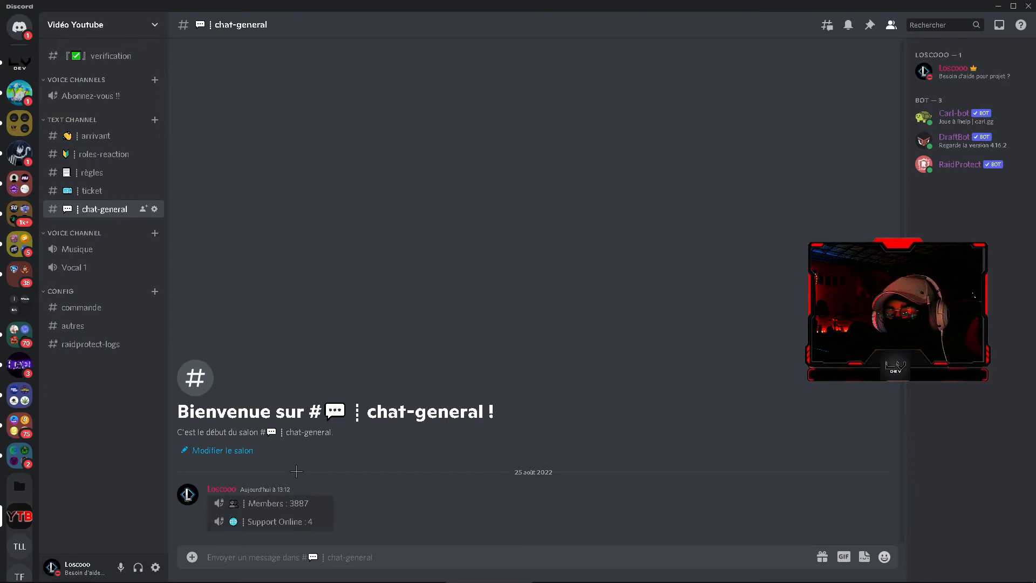
Switch to the browser, invite Statbot to the Vidéo Youtube server and authorize all its requested permissions
left_click(351, 573)
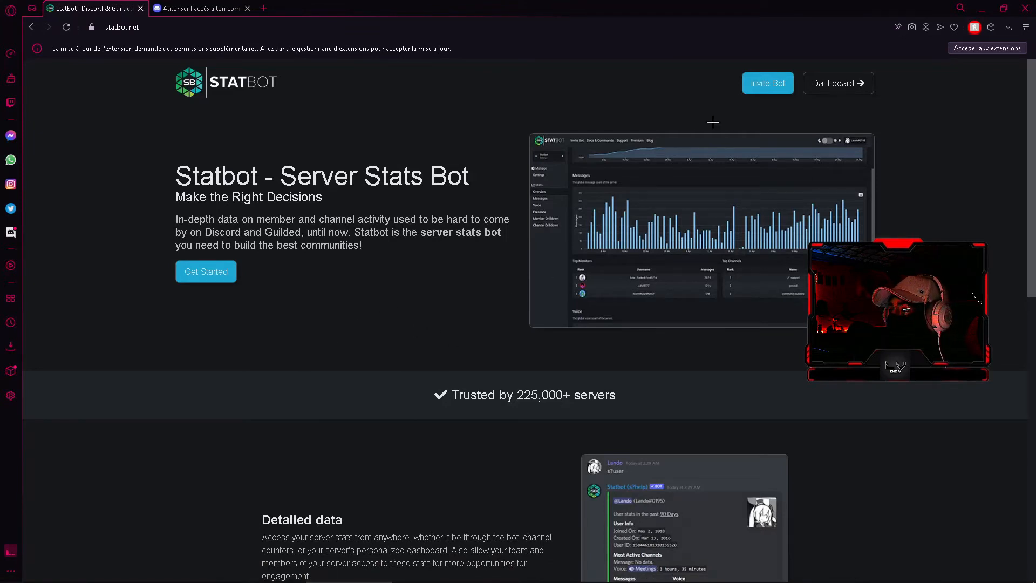
left_click(755, 92)
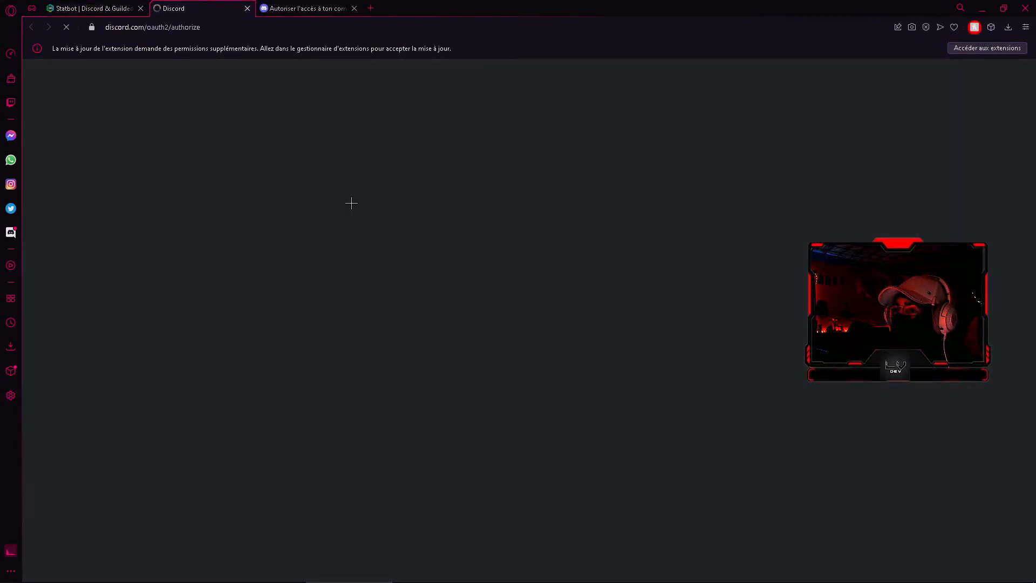
left_click(392, 414)
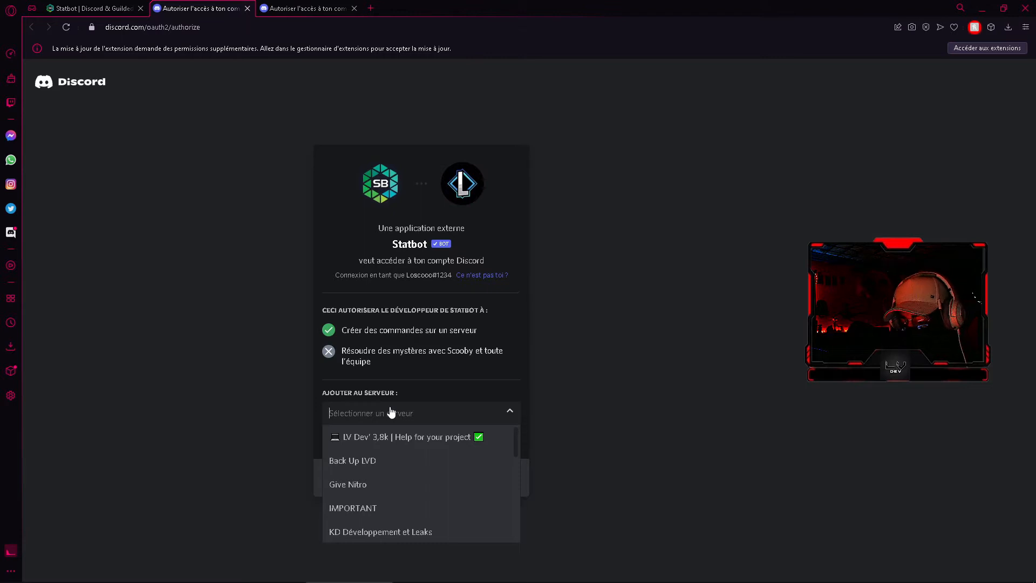
type("vid")
left_click(386, 434)
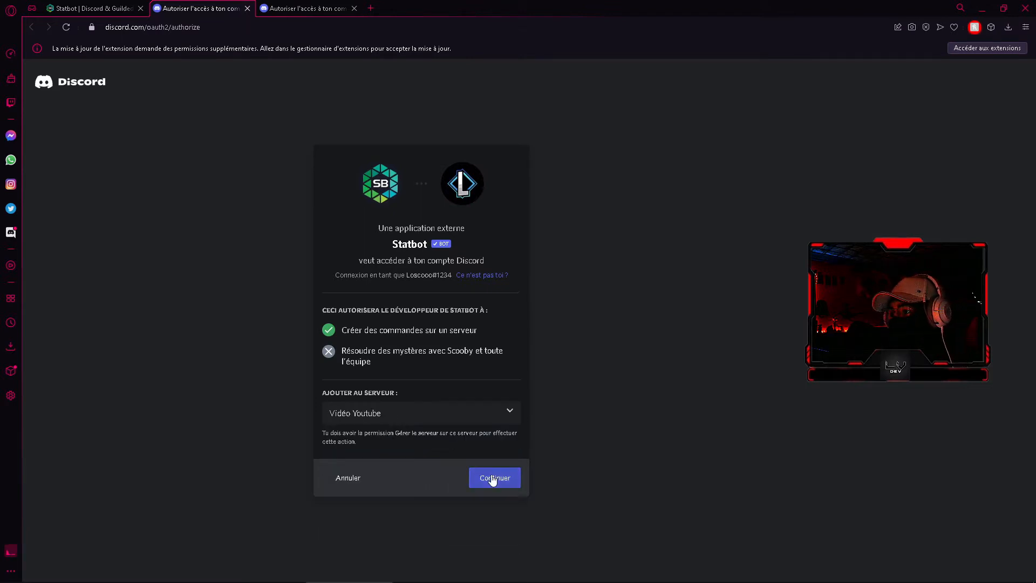
left_click(493, 480)
scroll(486, 386, "down", 1)
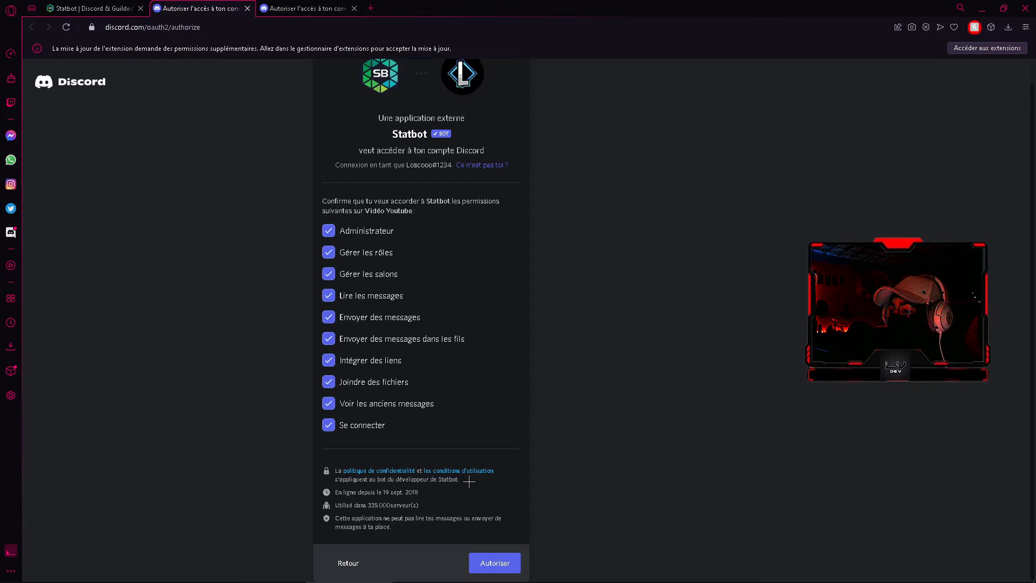
left_click(495, 563)
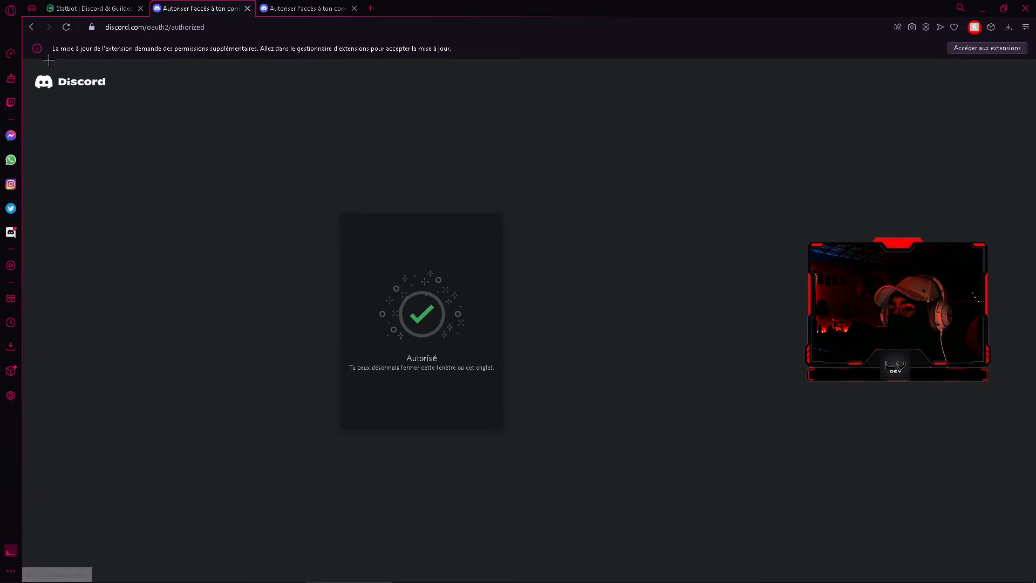
On the Statbot website, open the Statdocks settings of the Vidéo Youtube server
left_click(101, 6)
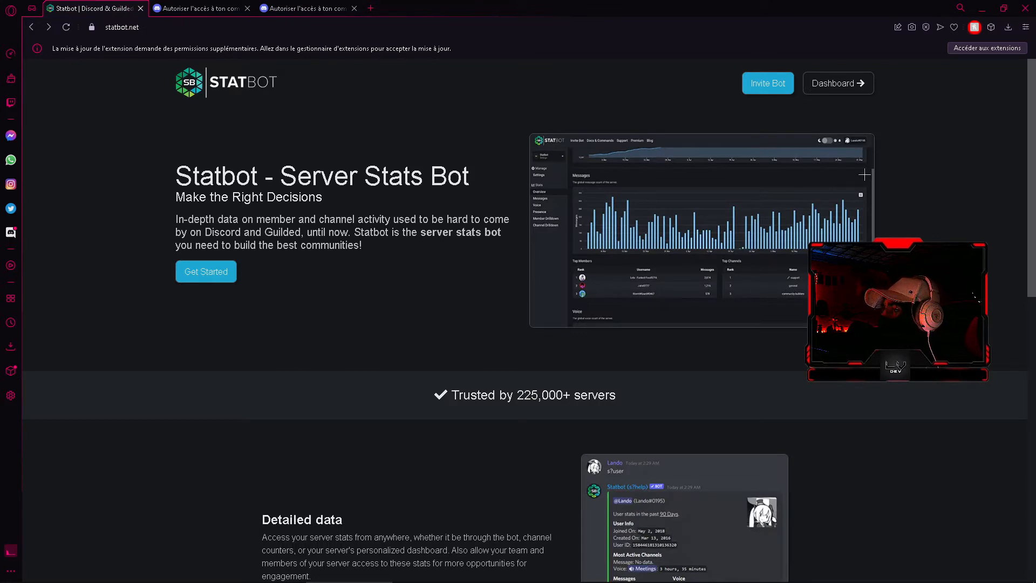
left_click(845, 97)
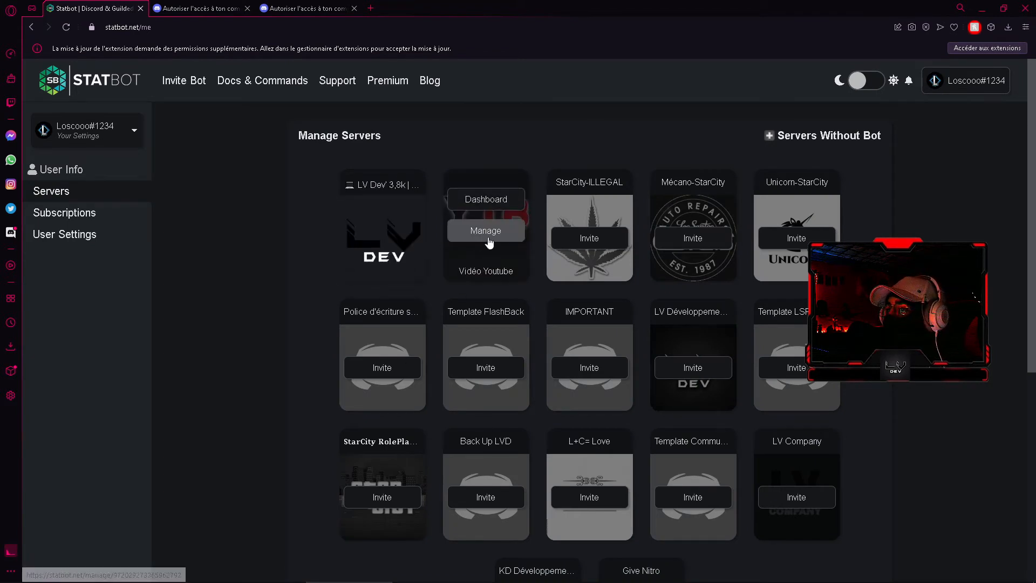
left_click(489, 230)
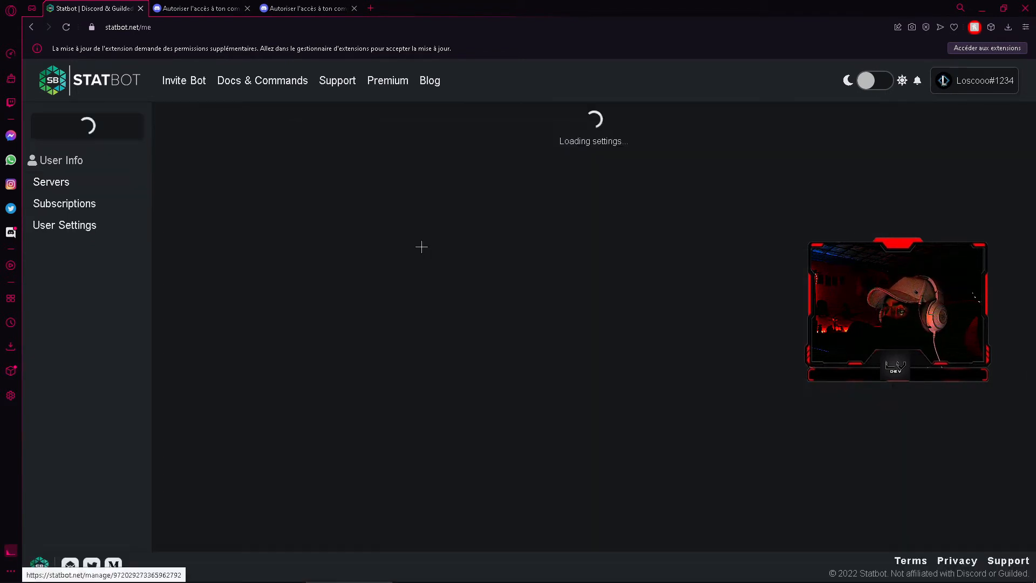
left_click(100, 309)
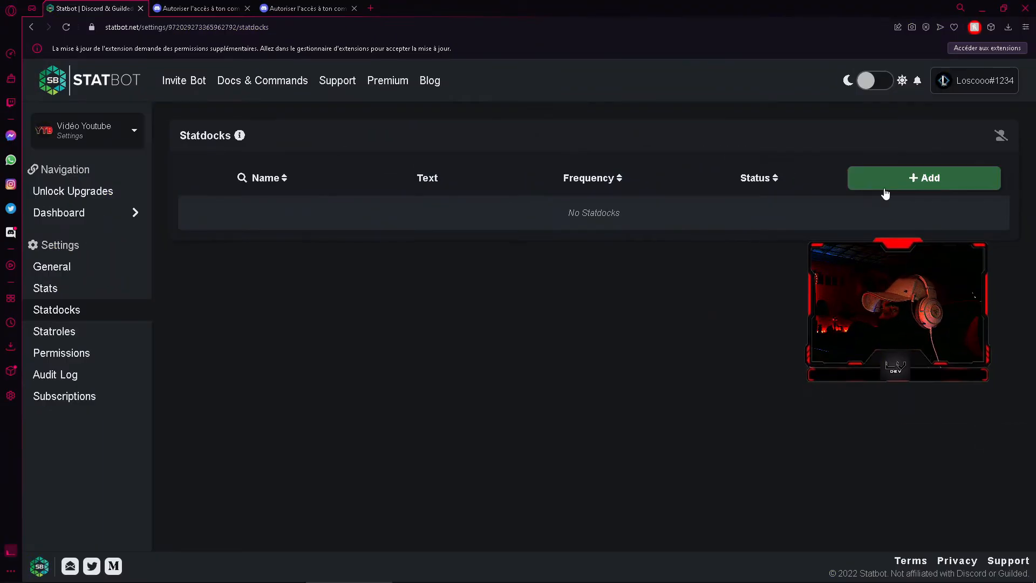
Start a new statdock named "membre" with the channel text "Membres : "
left_click(885, 192)
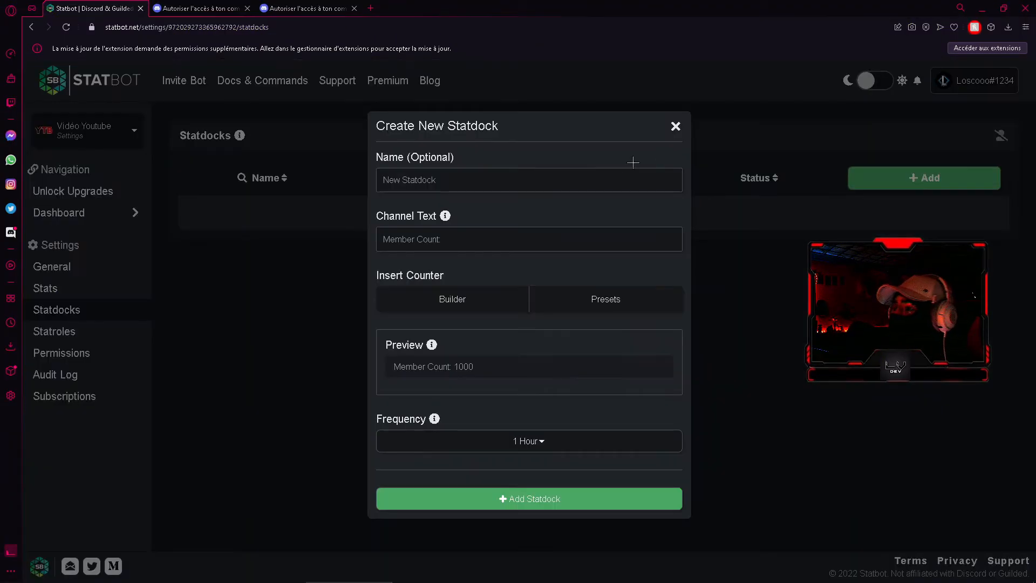
left_click(464, 174)
type("membre")
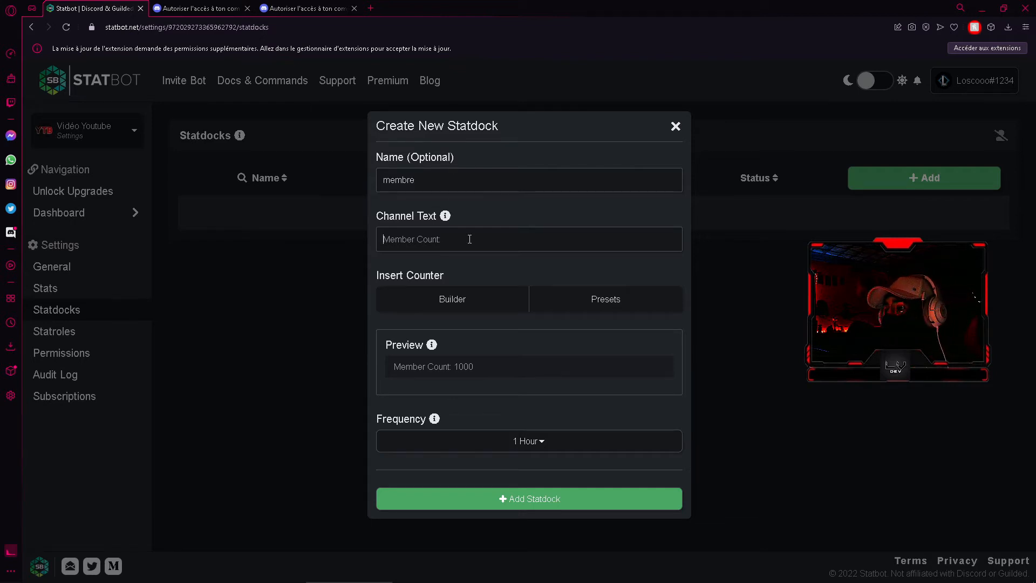
left_click_drag(378, 217, 438, 218)
left_click(481, 218)
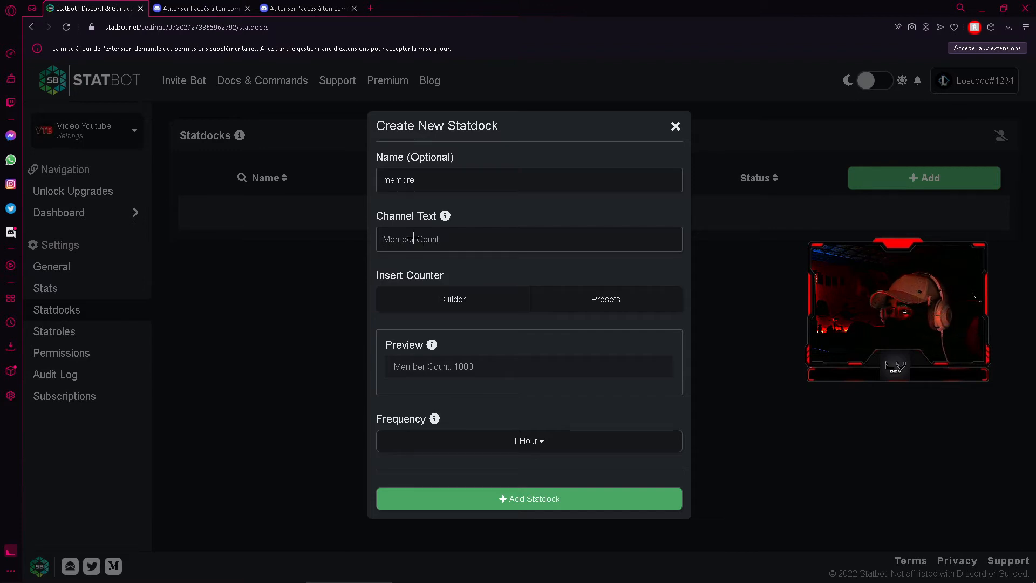
type("Membres :")
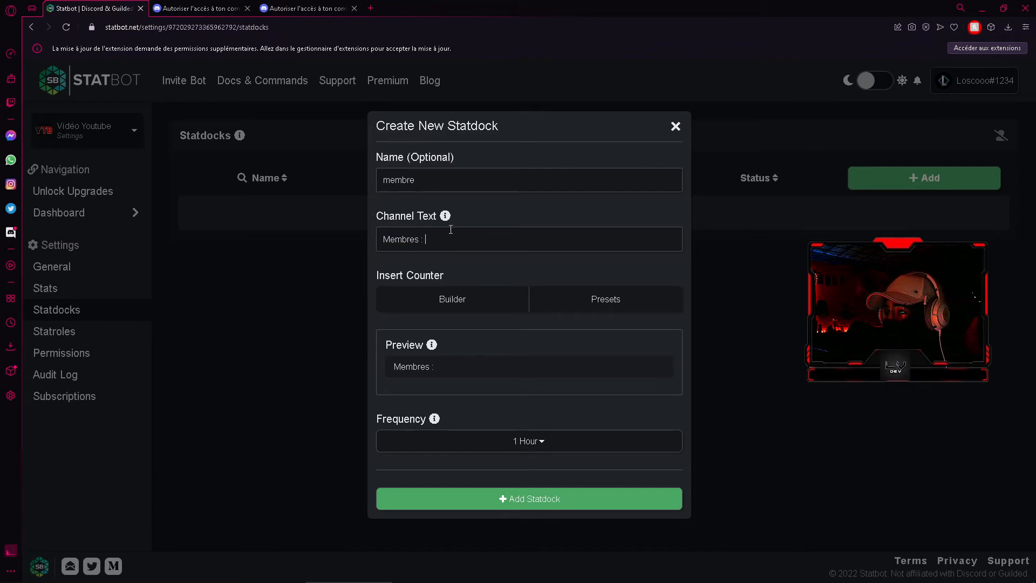
Insert the pre-made All Members counter after the channel text and check the preview
left_click(594, 305)
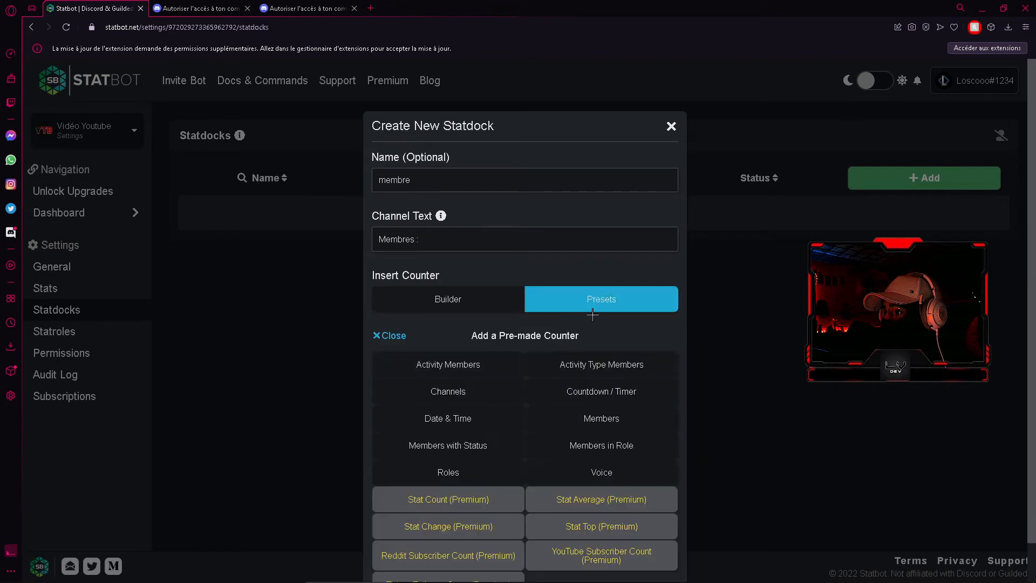
left_click(624, 421)
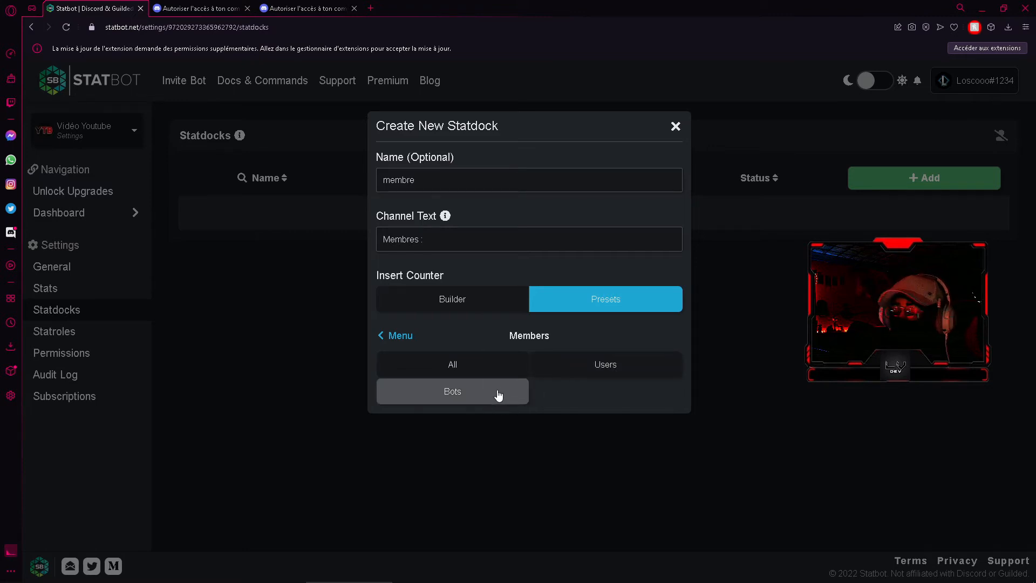
left_click(455, 360)
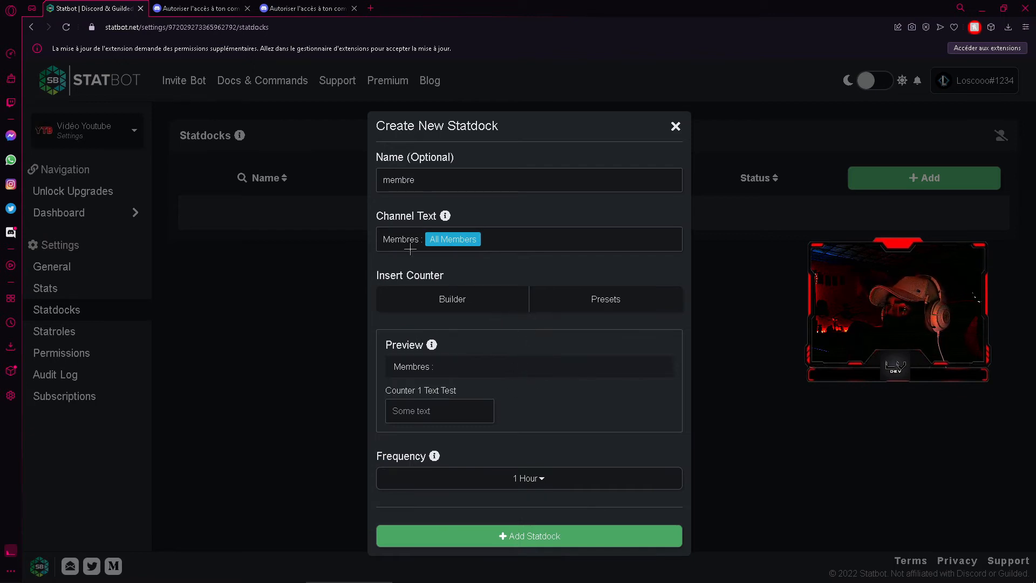
left_click_drag(382, 239, 496, 241)
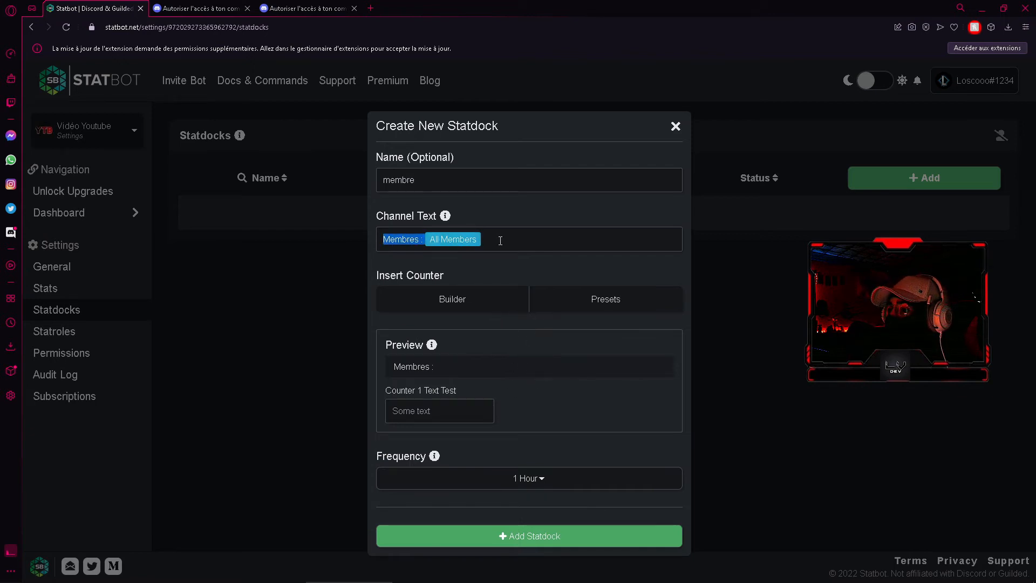
left_click(505, 240)
left_click_drag(398, 367, 451, 366)
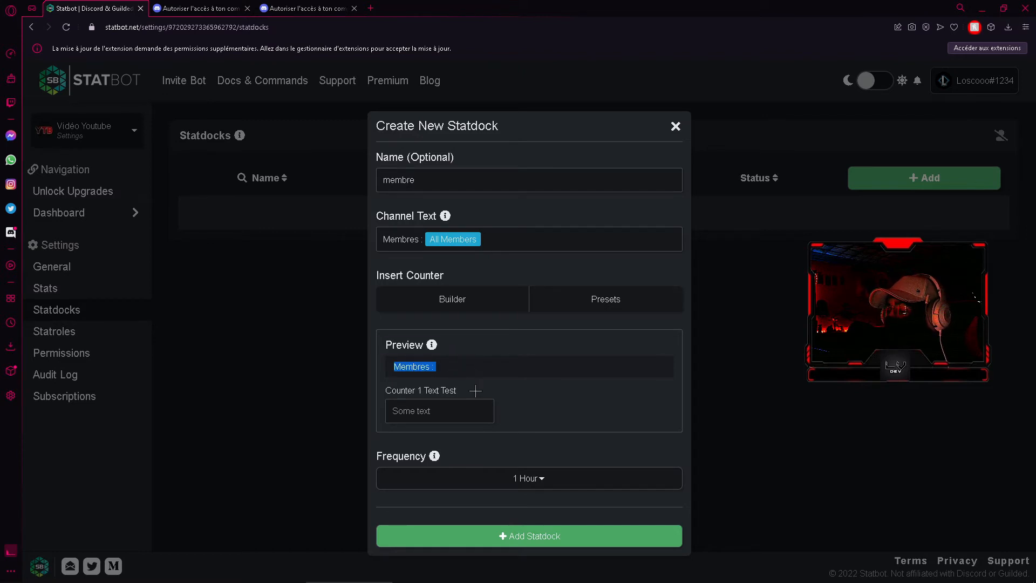
left_click(509, 400)
Add the membre statdock with an update frequency of 10 minutes and look at its available actions
left_click(502, 479)
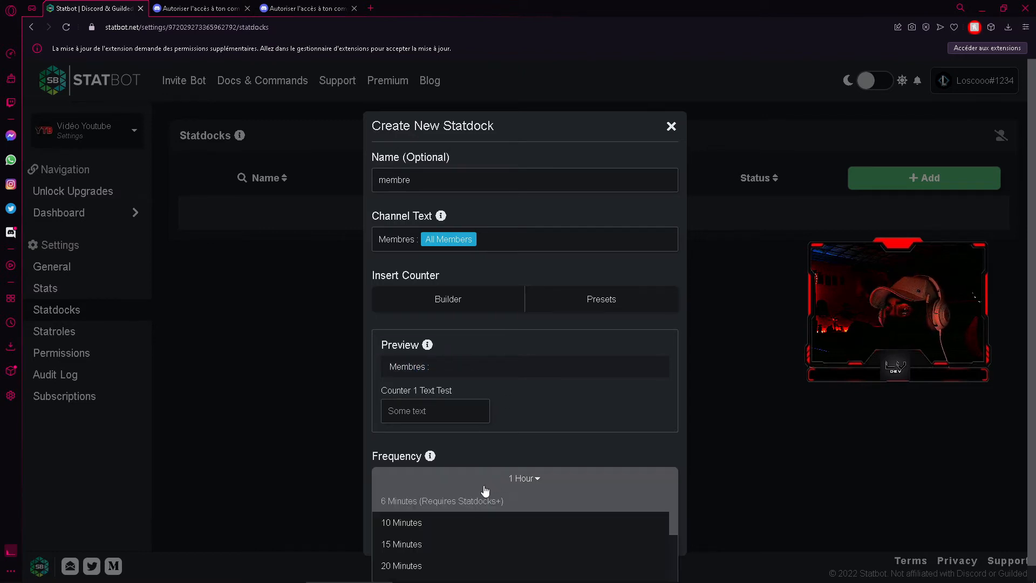
left_click(455, 521)
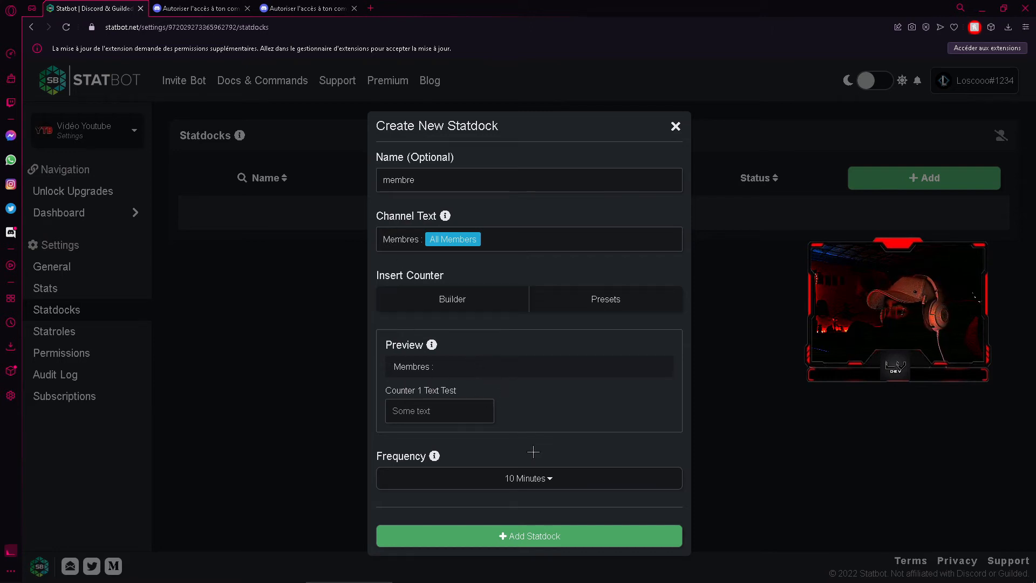
left_click(539, 537)
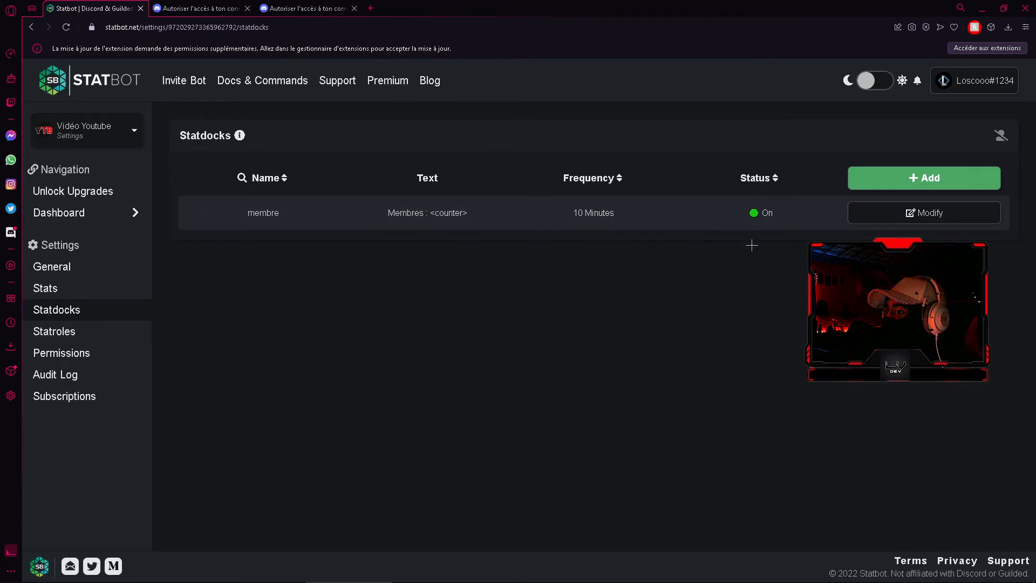
left_click(752, 216)
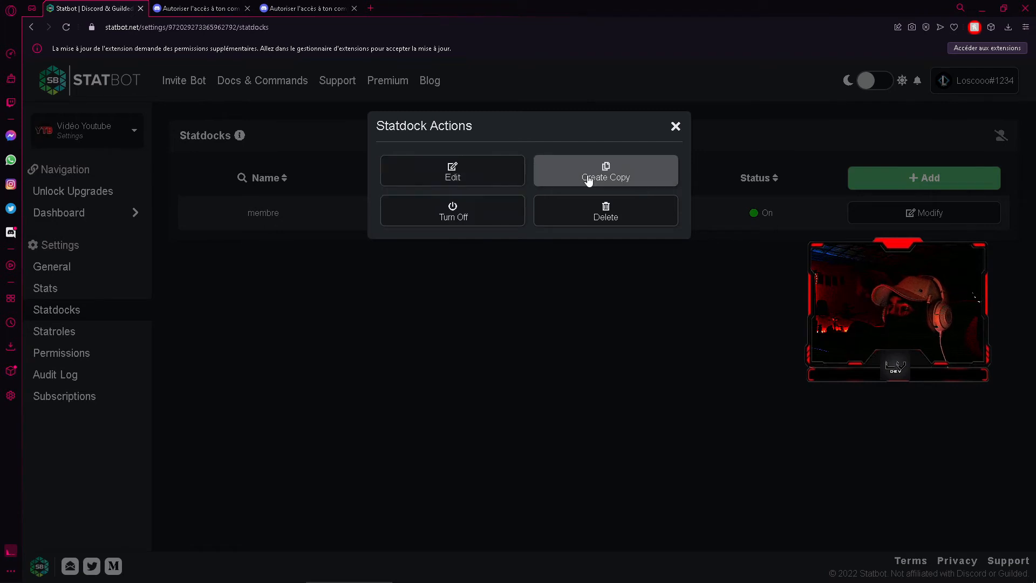
left_click(675, 126)
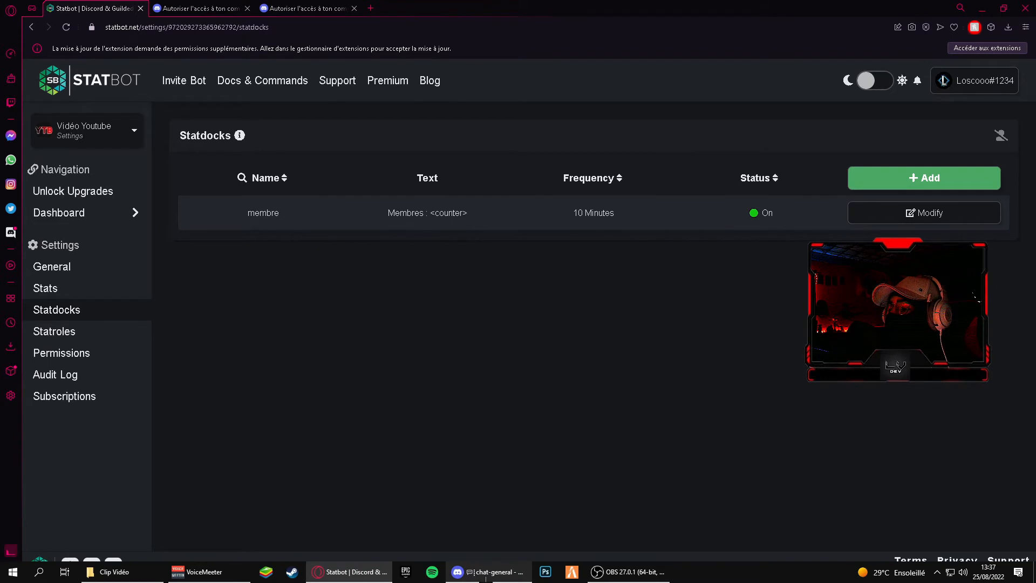
In Discord, move the new statdock channel into the Voice Channels category, keeping its current permissions, and view the example counter image in chat-general
left_click(485, 574)
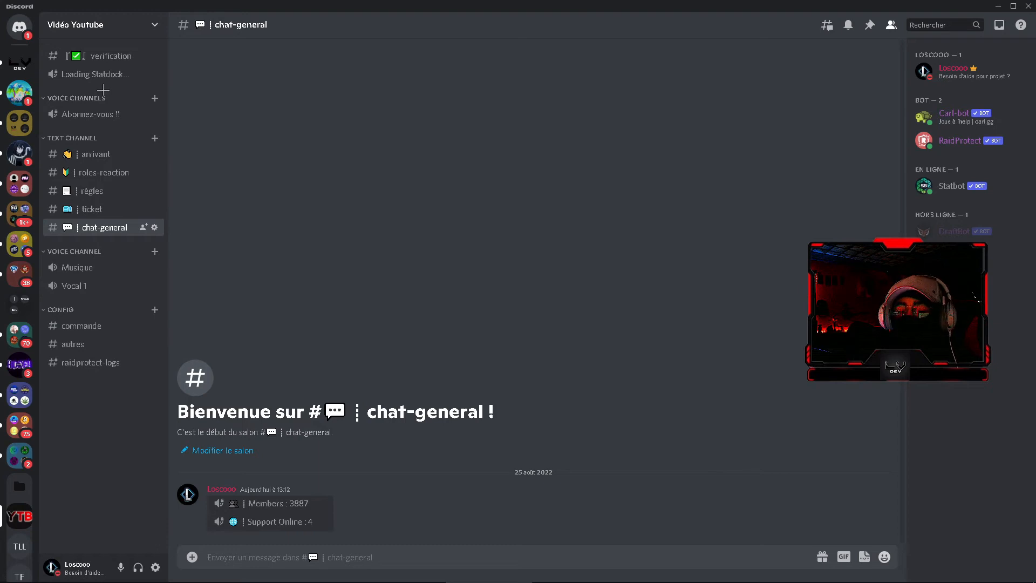
left_click_drag(102, 77, 95, 116)
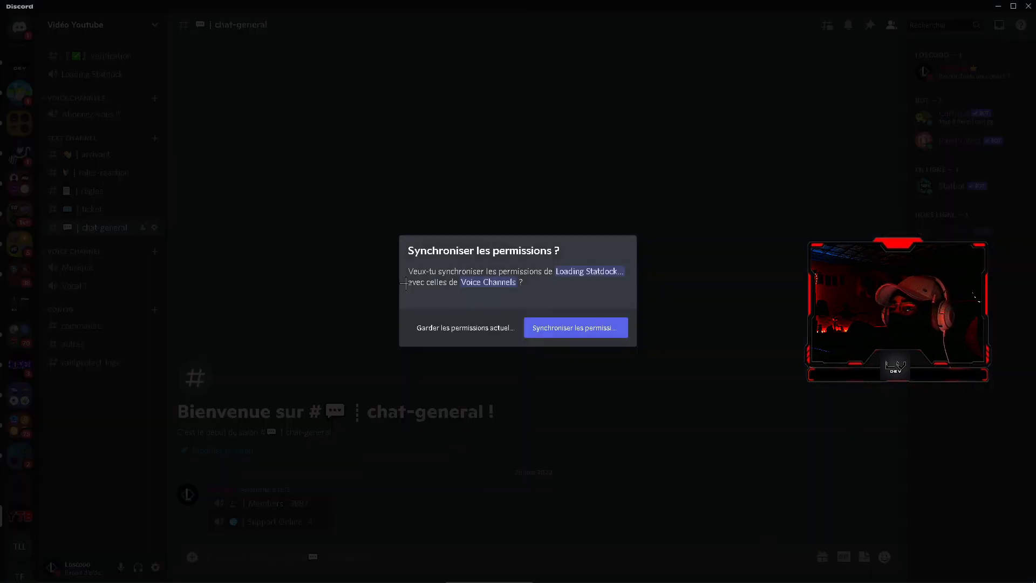
left_click(465, 330)
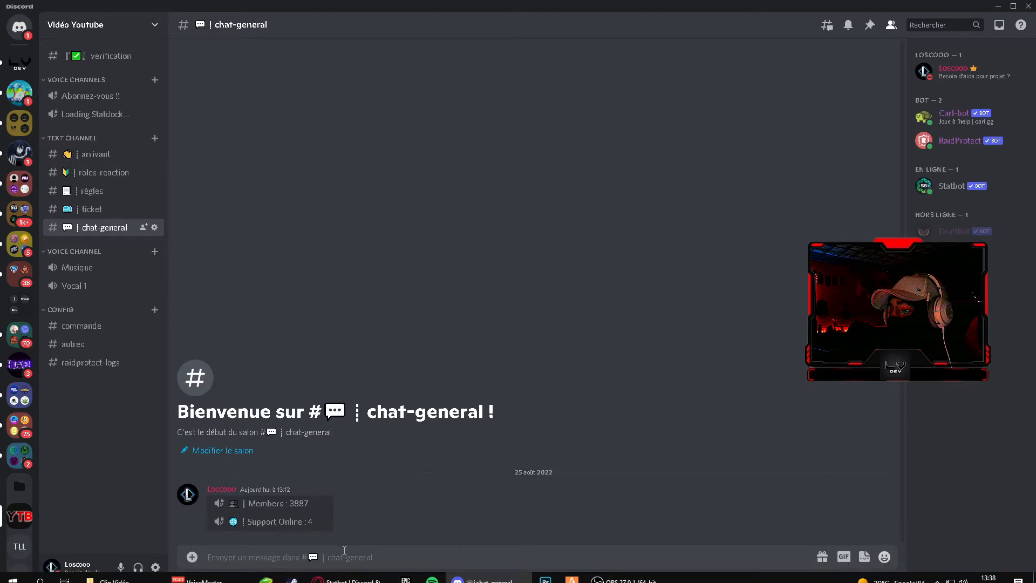
left_click(324, 513)
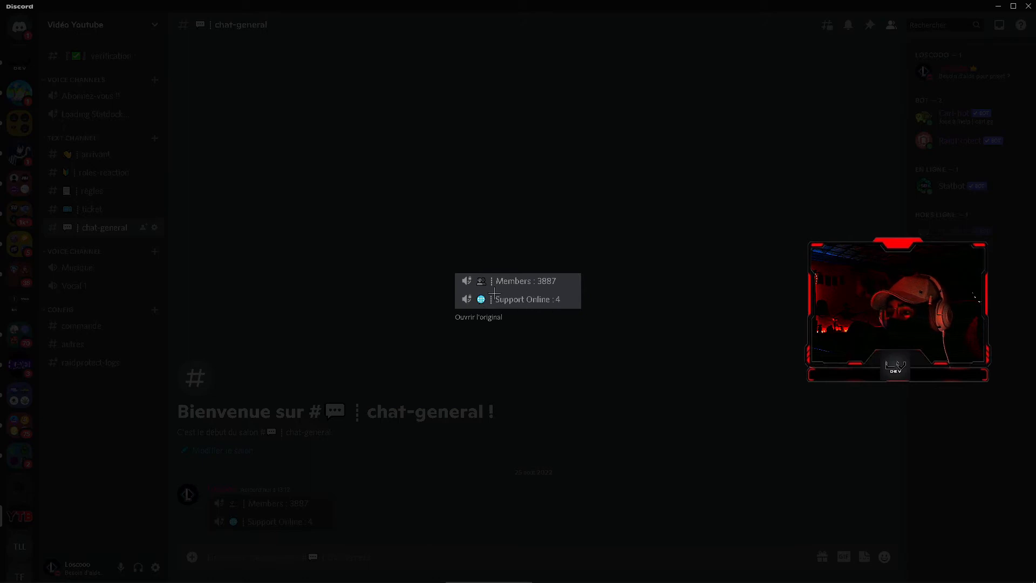
left_click(516, 359)
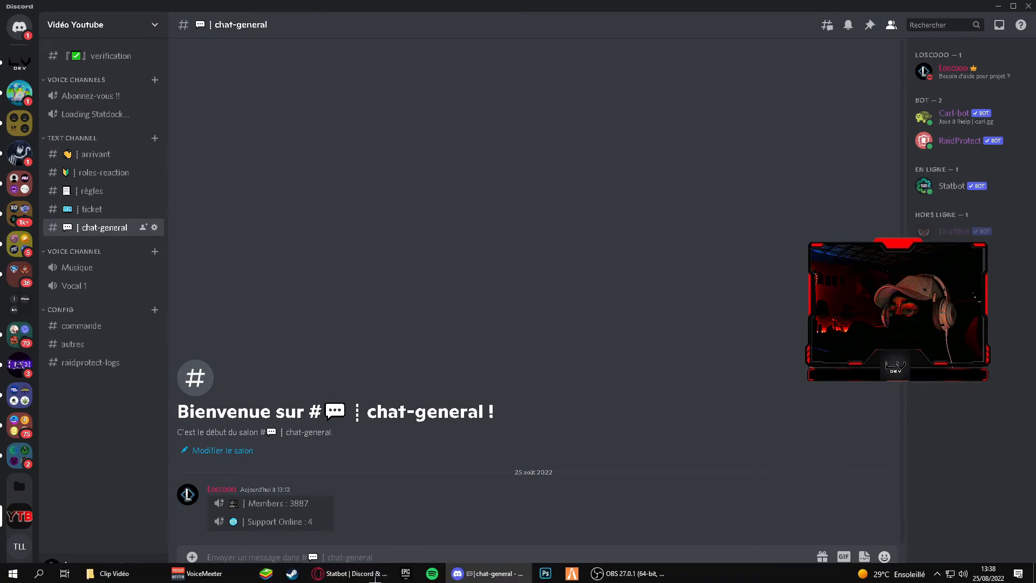
Return to Statbot in the browser and start another statdock named "bot" with the channel text "BOT : "
left_click(375, 576)
left_click(923, 179)
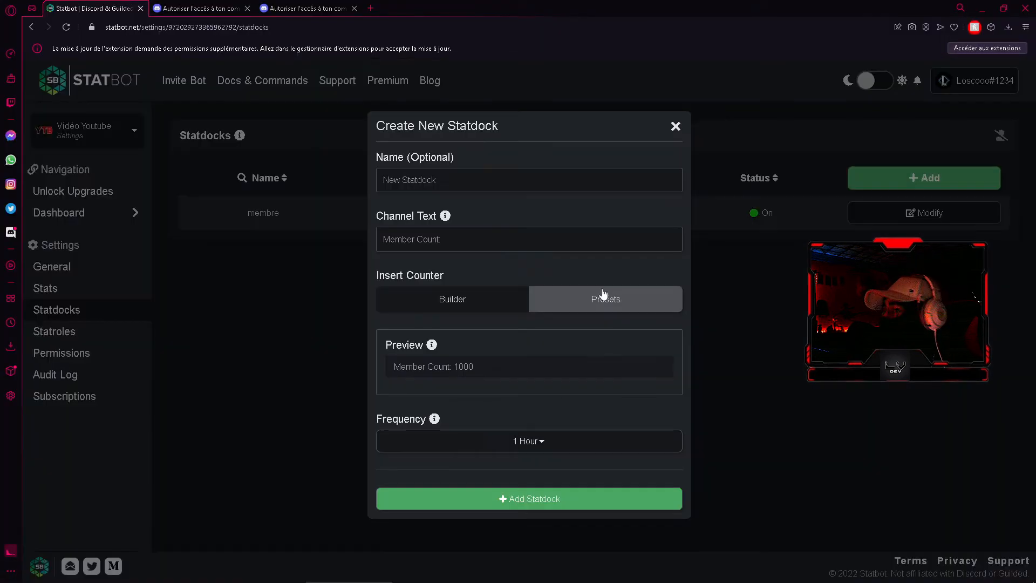
left_click(433, 181)
type("bot")
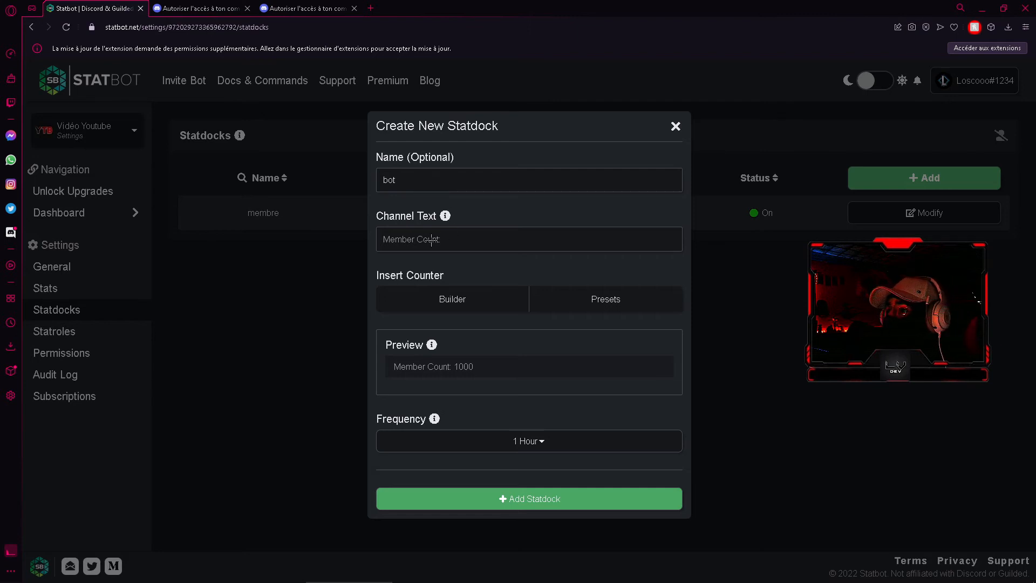
type("BOT :")
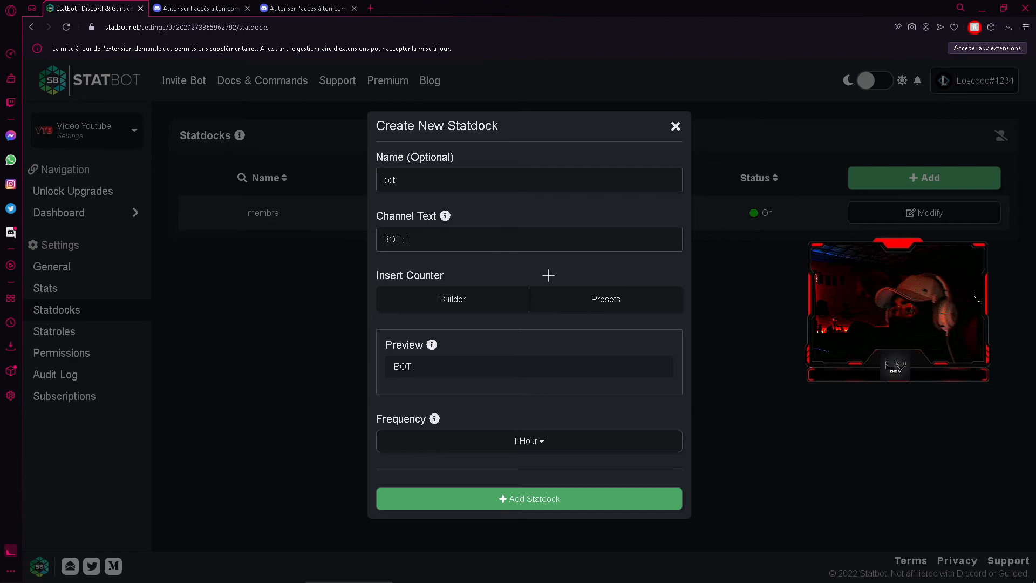
Build a Members in Role counter for the bot statdock with Bot as its only role
left_click(610, 300)
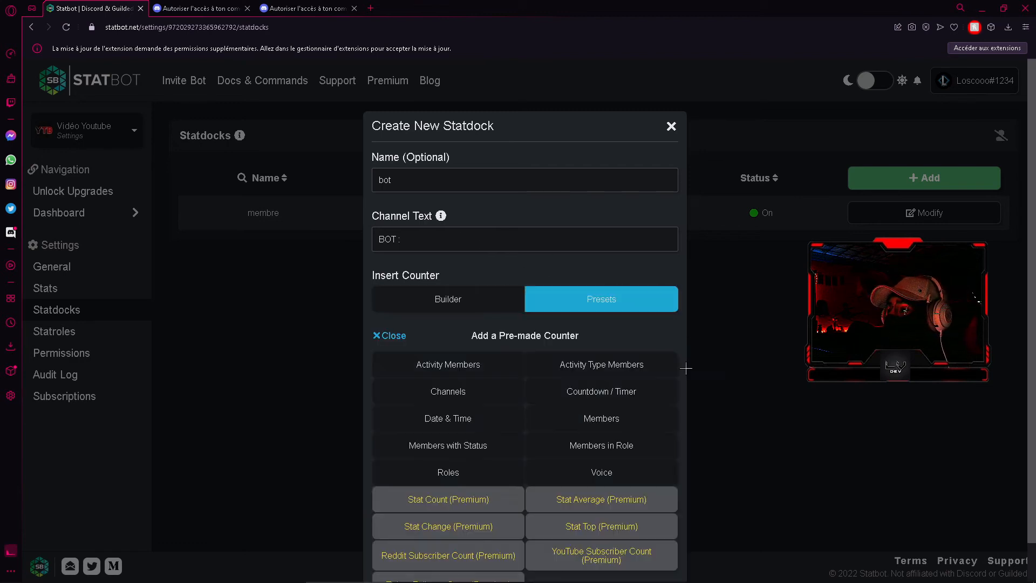
left_click(578, 452)
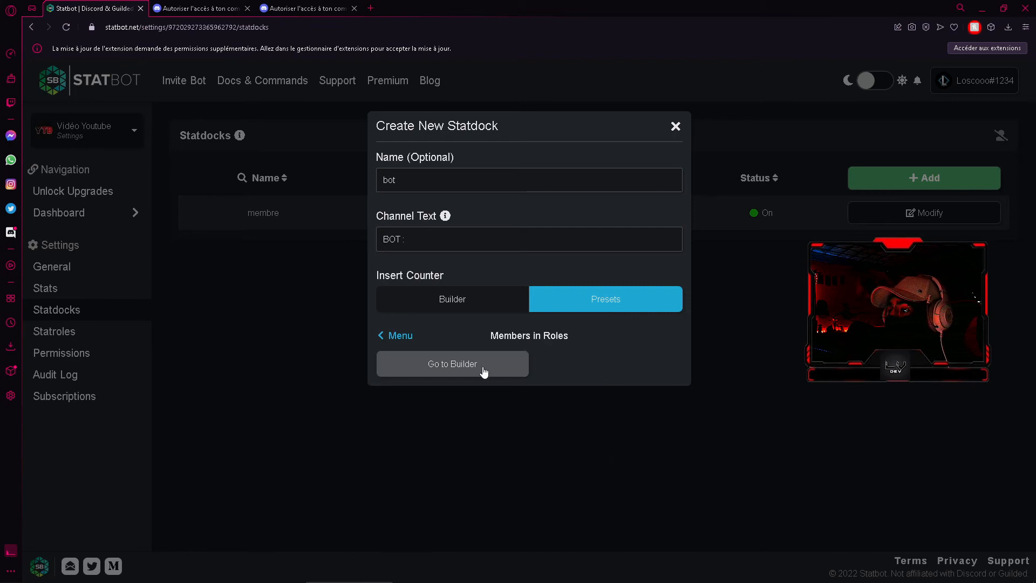
left_click(466, 370)
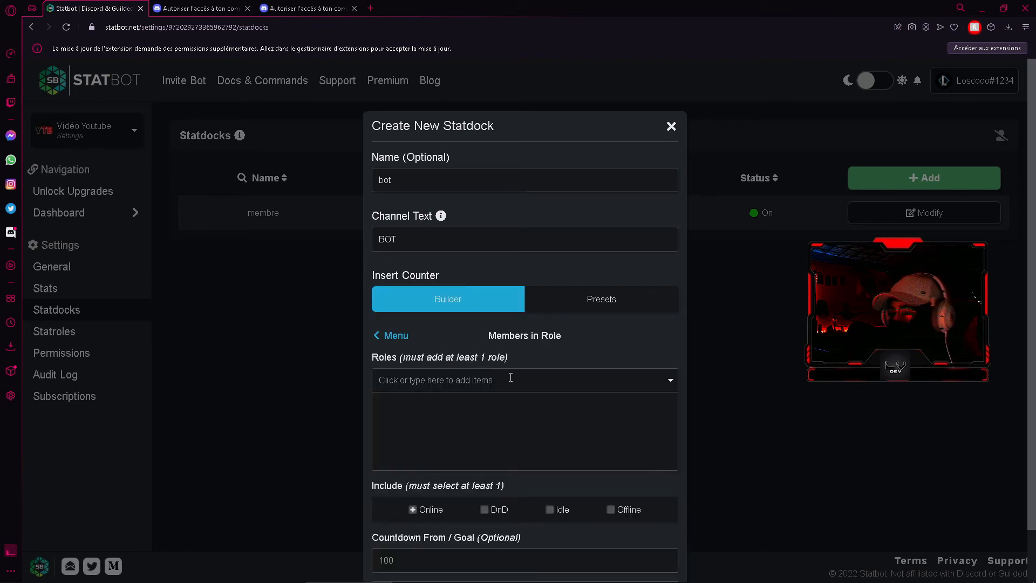
left_click(483, 379)
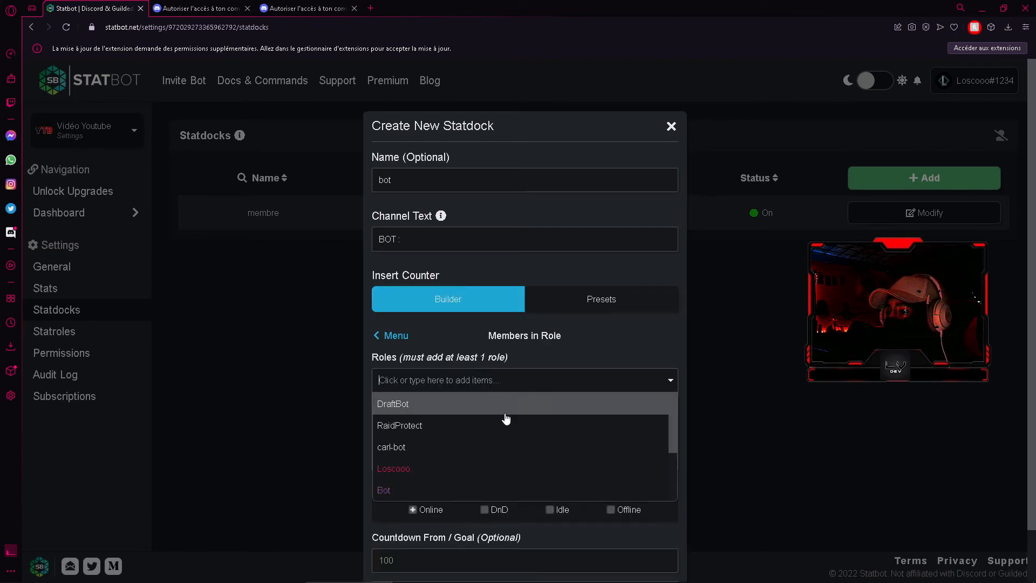
left_click(417, 490)
left_click(454, 385)
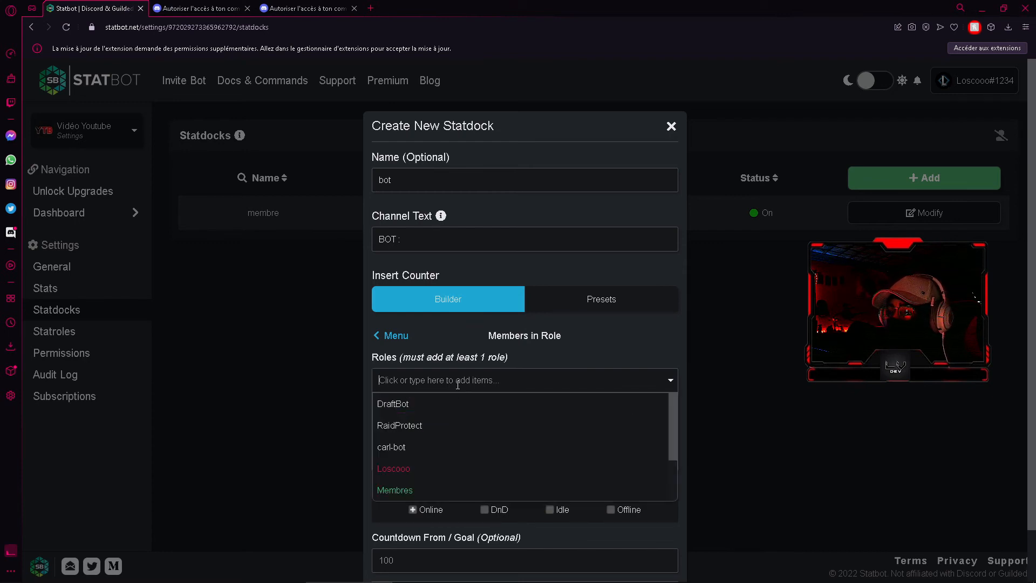
scroll(508, 457, "down", 2)
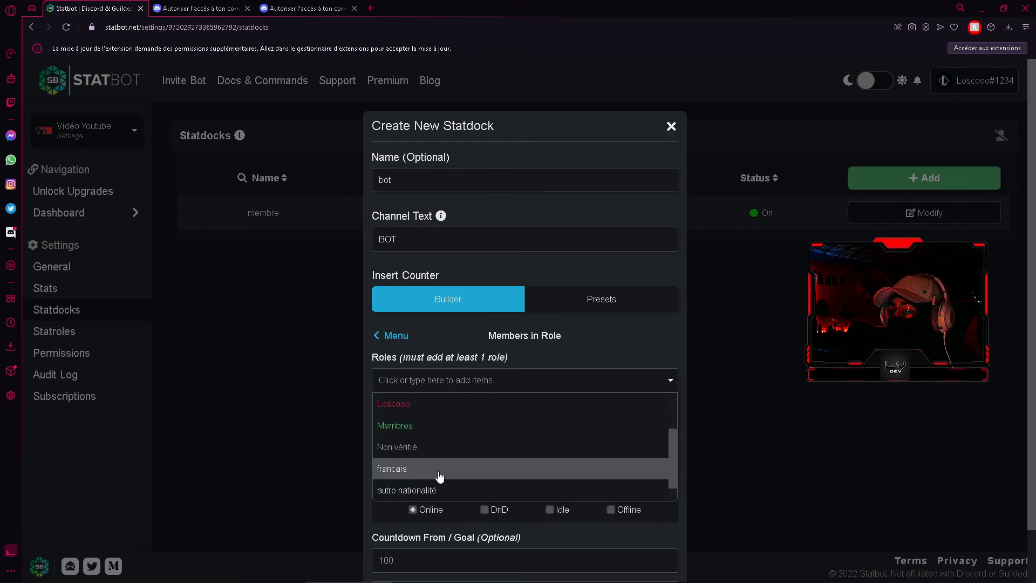
left_click(545, 352)
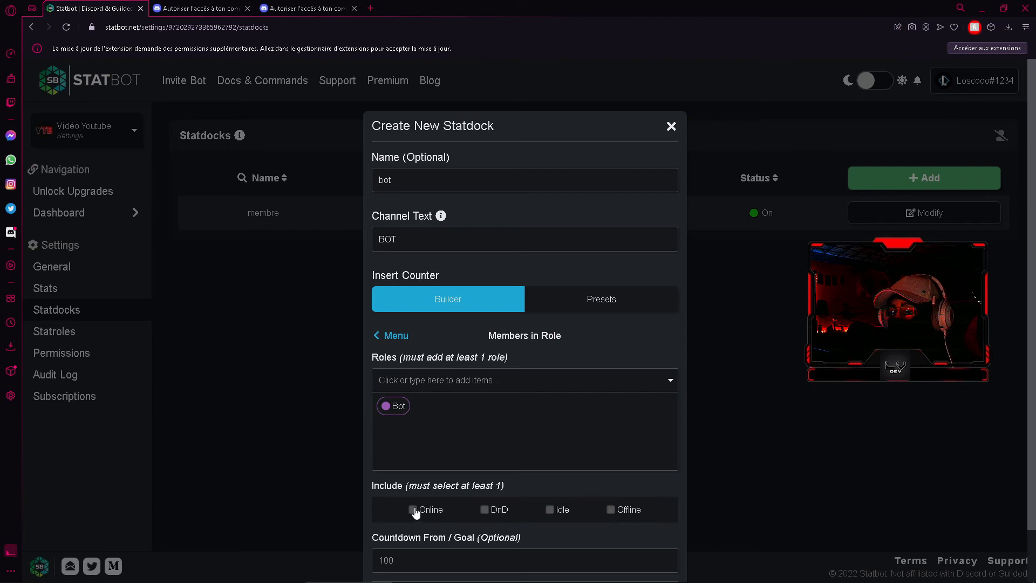
Include Online, DnD and Idle members in the counter and add it to the channel text
left_click(485, 512)
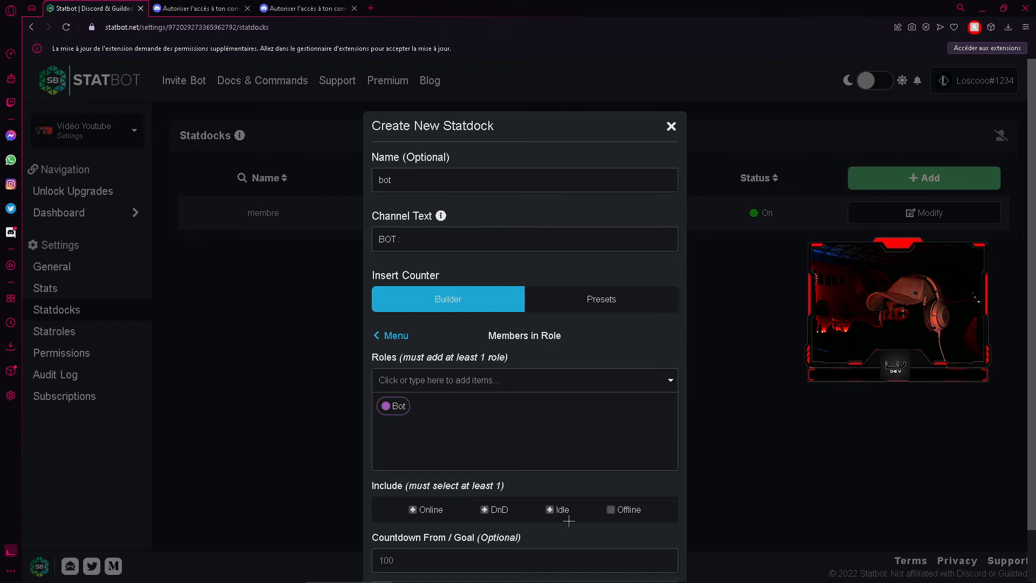
scroll(569, 522, "down", 1)
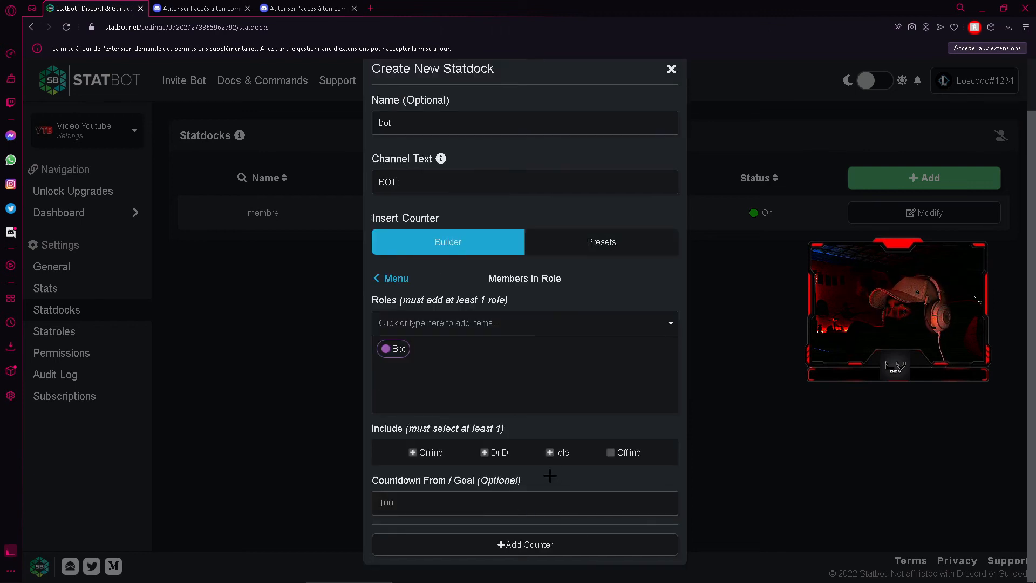
left_click(539, 546)
Test the channel name preview with the sample counter text "dzdqz" and clear it
left_click_drag(381, 238, 439, 238)
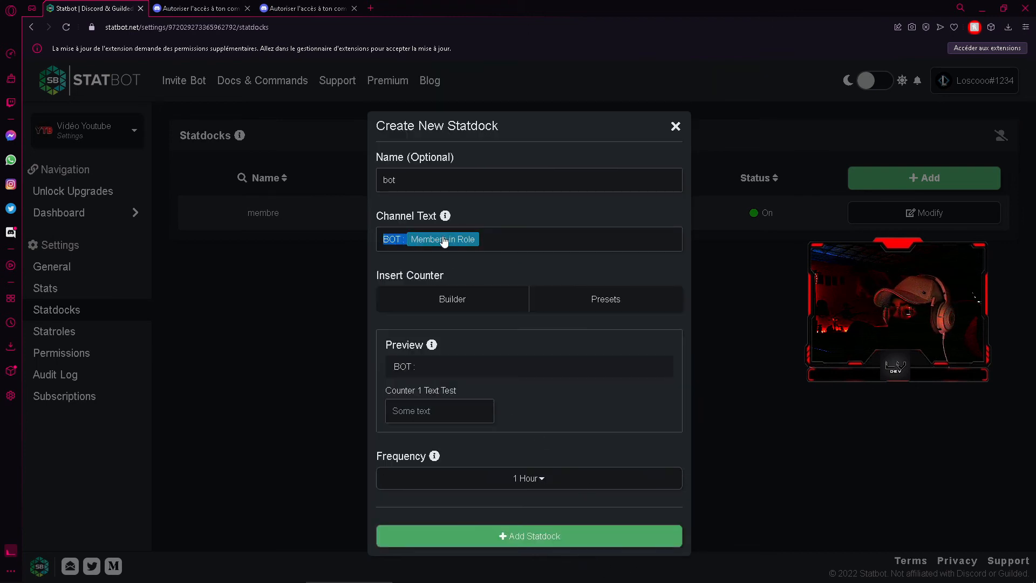
left_click(497, 238)
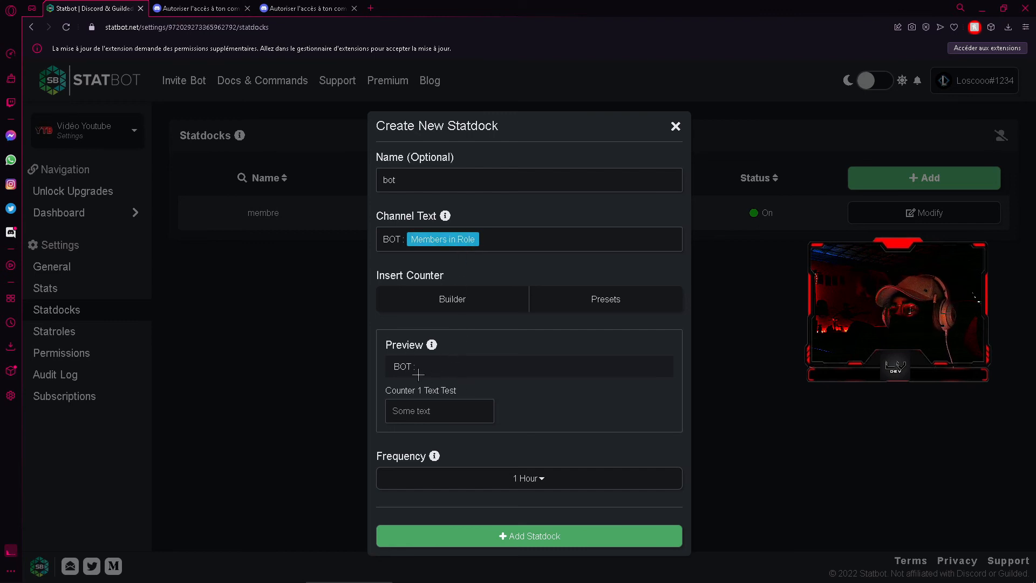
left_click(462, 406)
type("dzdqz")
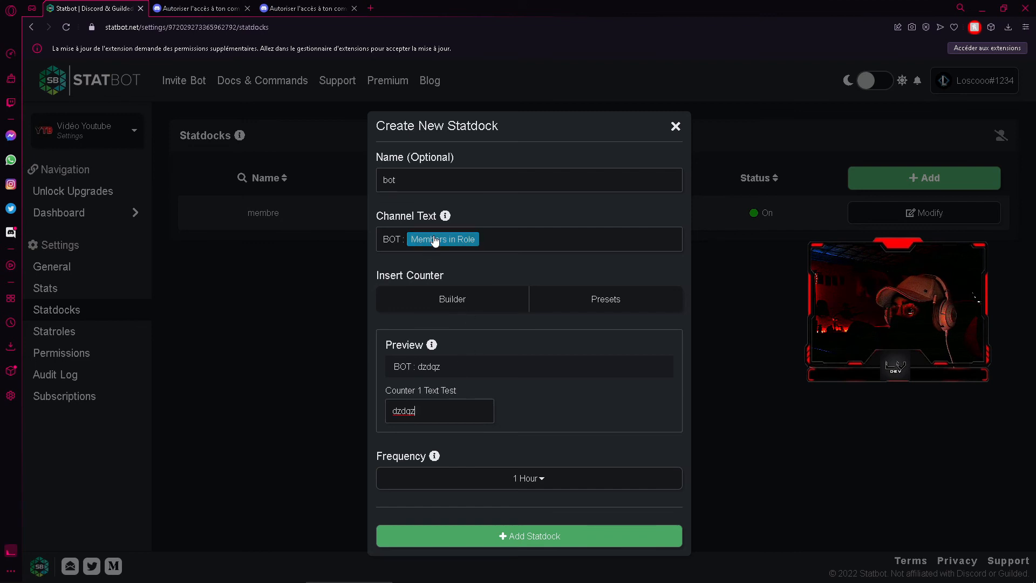
left_click_drag(441, 367, 434, 371)
left_click_drag(431, 412, 389, 411)
key("BackSpace")
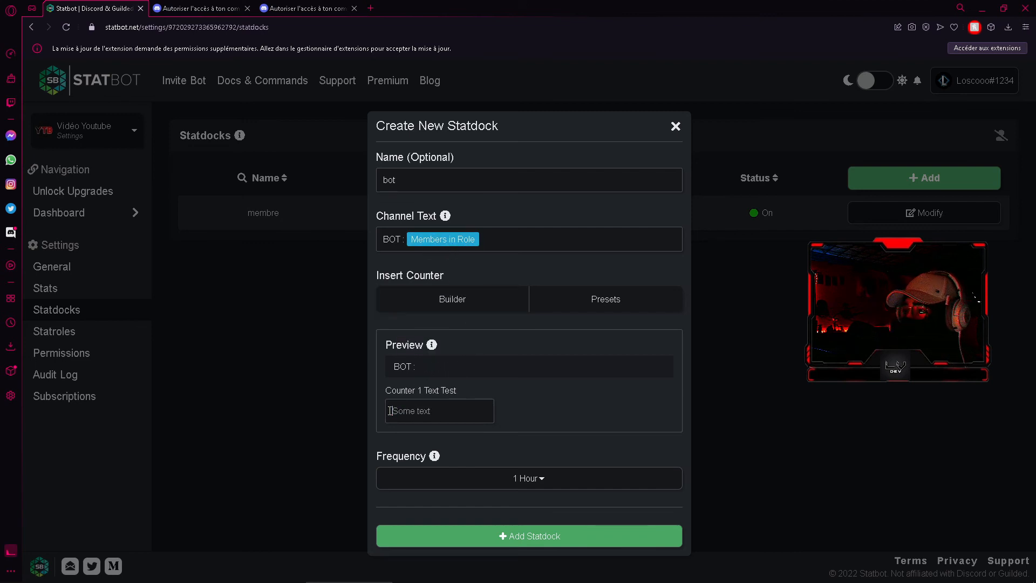
Set the bot statdock's update frequency to 10 minutes and add the statdock
left_click(502, 478)
left_click(462, 520)
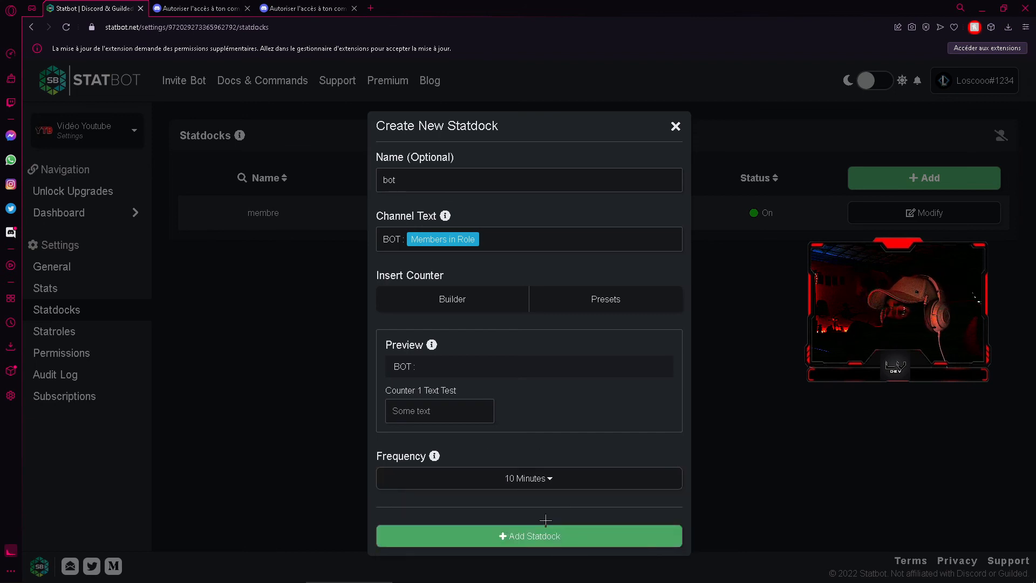
left_click(609, 540)
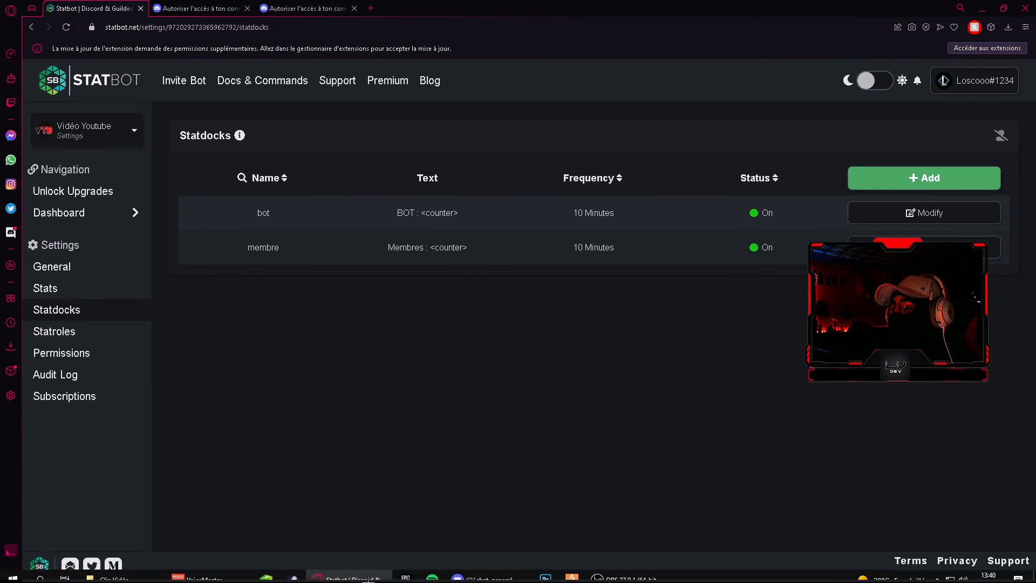
Switch to Discord and move the second Loading Statdock channel into the Voice Channels category
left_click(464, 576)
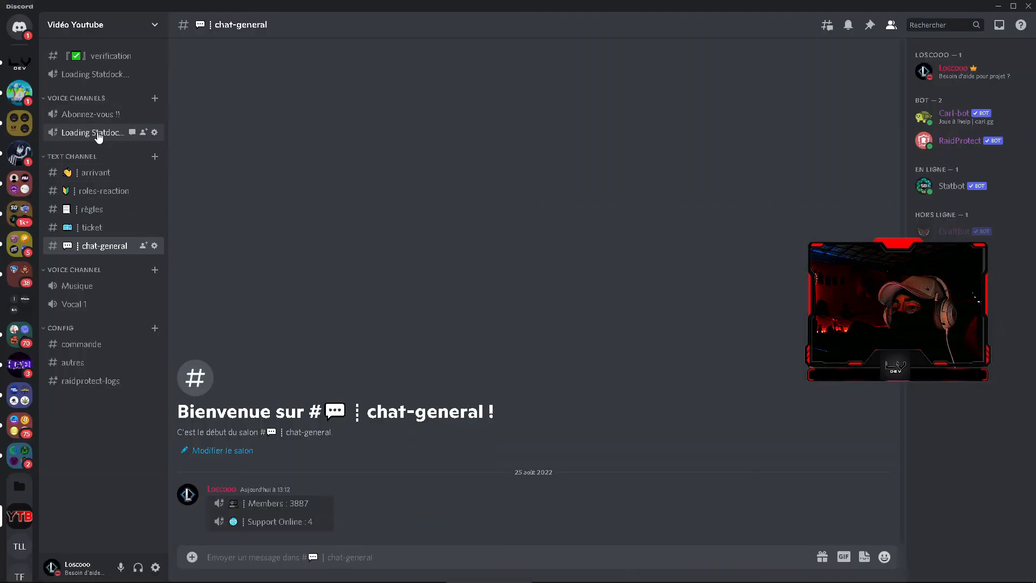
left_click_drag(99, 73, 114, 122)
left_click(483, 334)
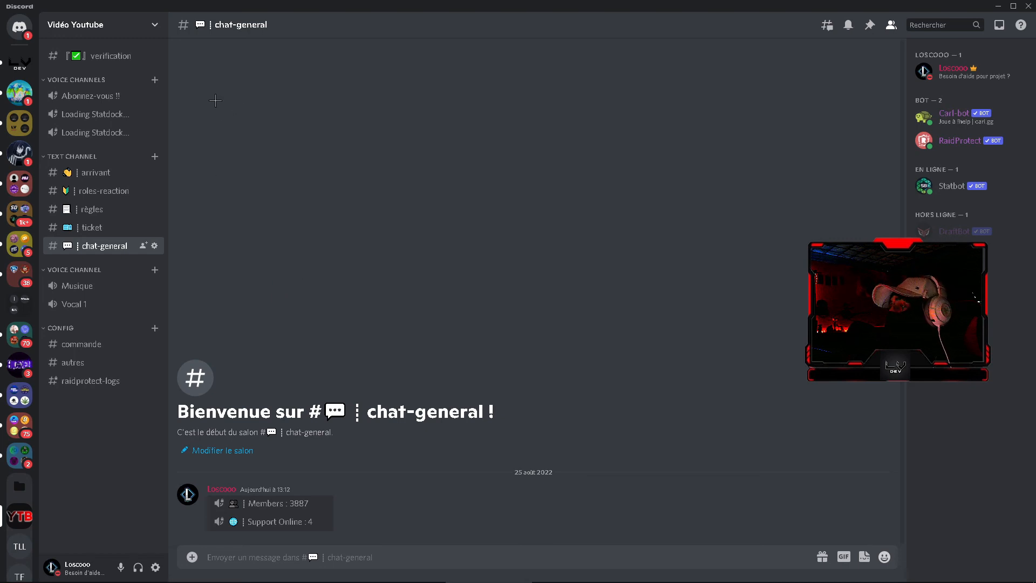
In the Vidéo Youtube server's role settings, move the Statbot role to the head of the role list, save and leave the settings
left_click(100, 24)
left_click(90, 96)
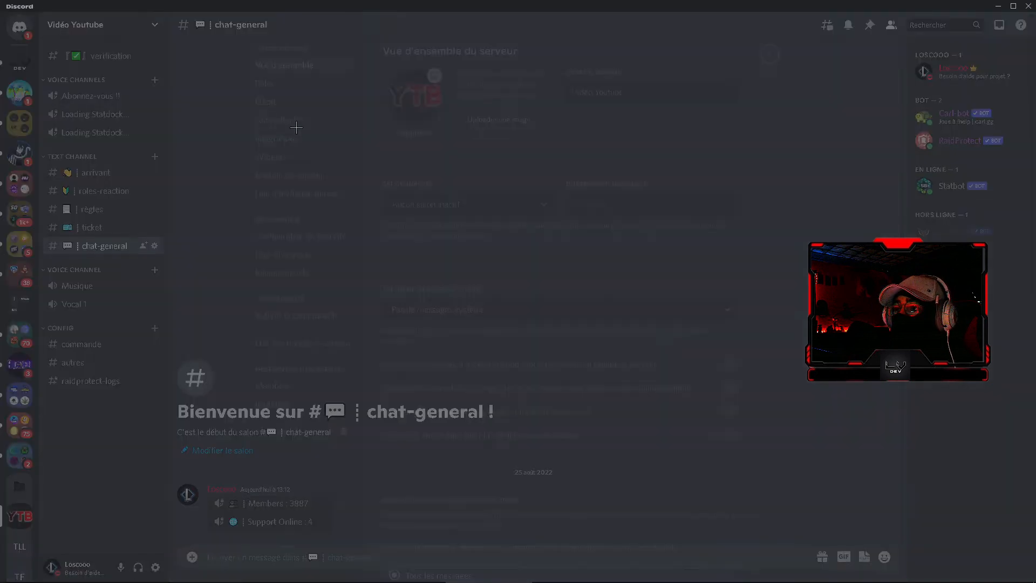
left_click(287, 86)
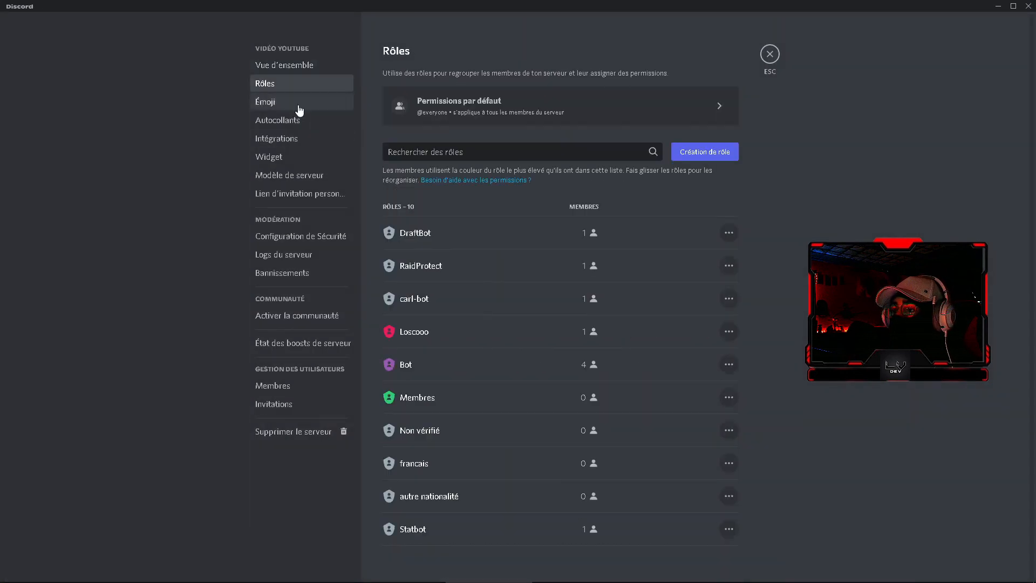
left_click(703, 533)
left_click_drag(426, 254, 443, 79)
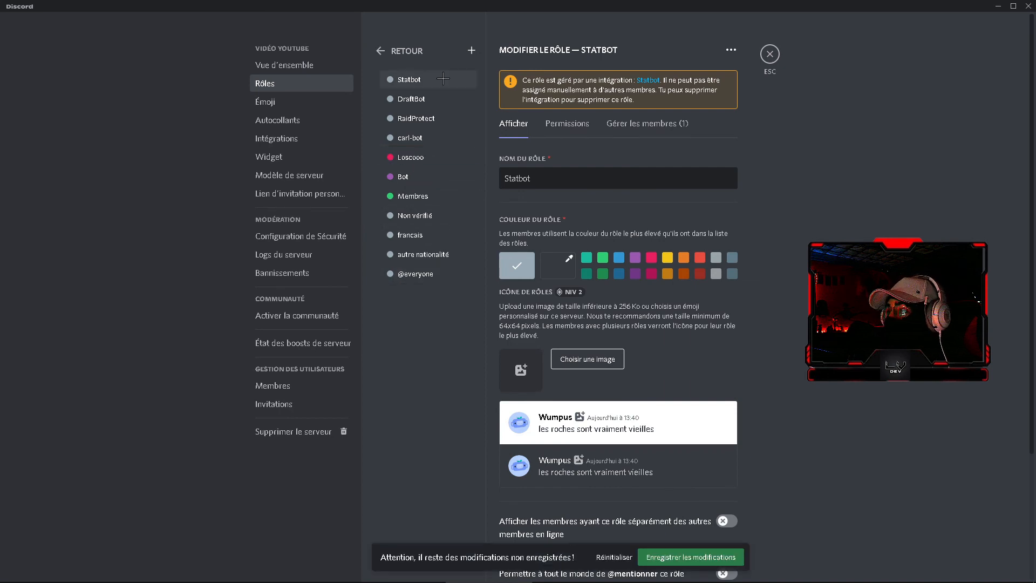
left_click(436, 197)
left_click(433, 180)
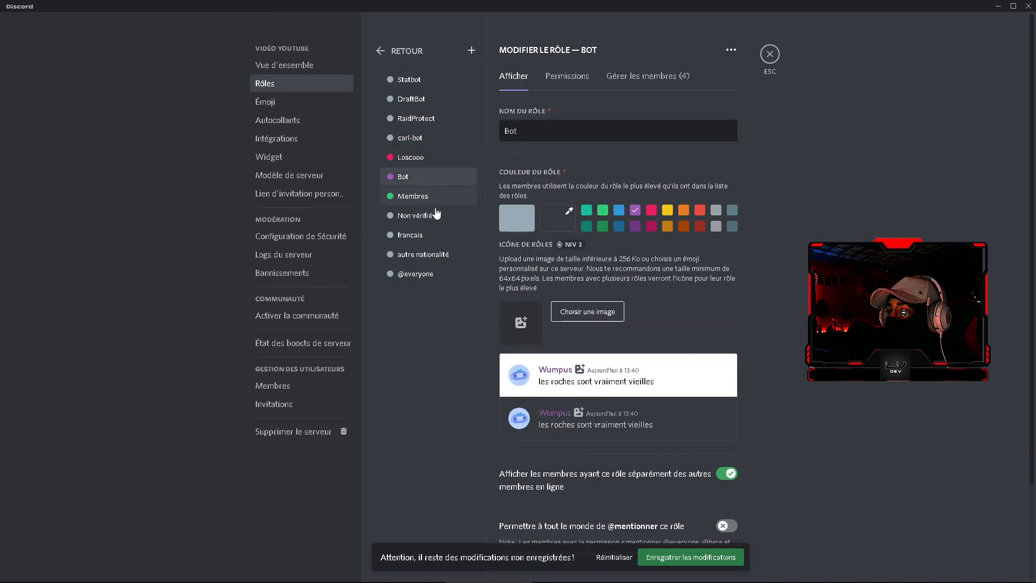
left_click(702, 557)
left_click(771, 54)
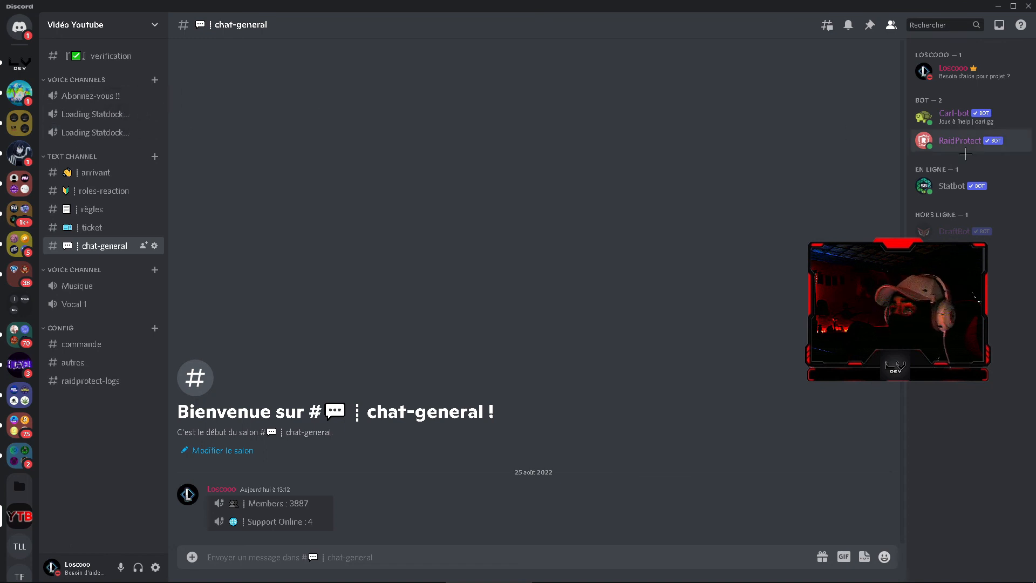
Assign the Bot role to the Statbot member
right_click(950, 201)
mouse_move(891, 445)
left_click(780, 489)
left_click(827, 104)
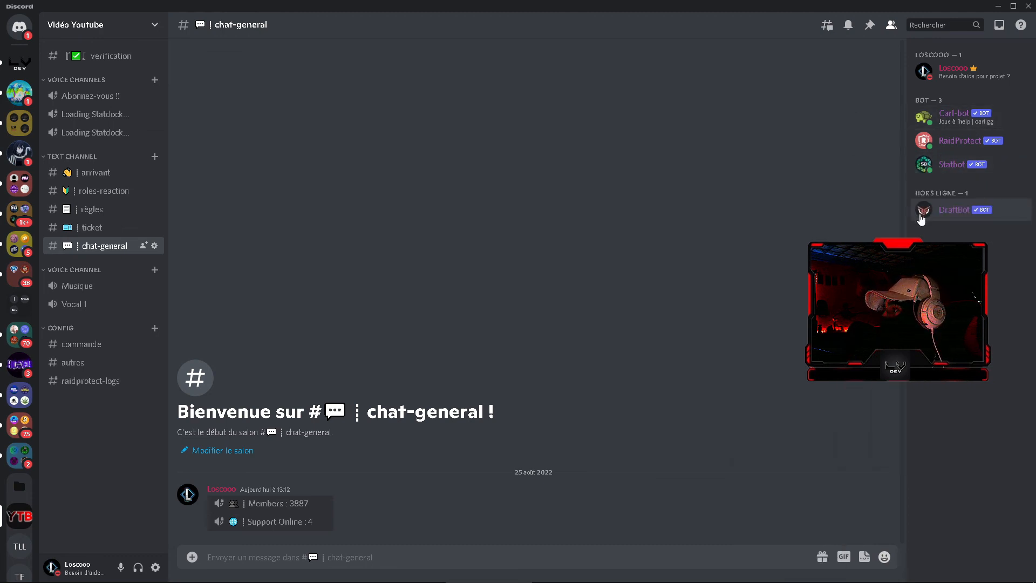